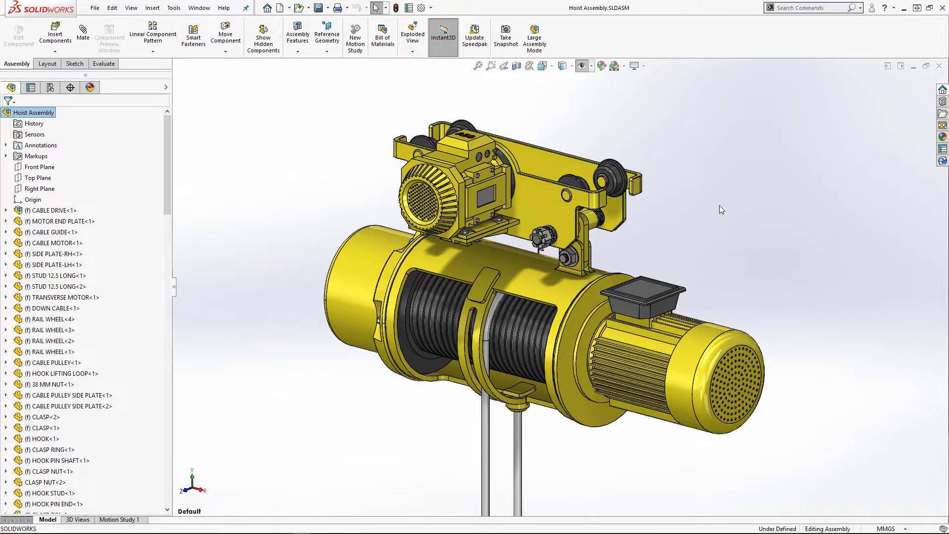
- Start the Defeature tool with the Silhouette method and move on to defining groups
{"action": "left_click", "coordinate": [719, 206]}
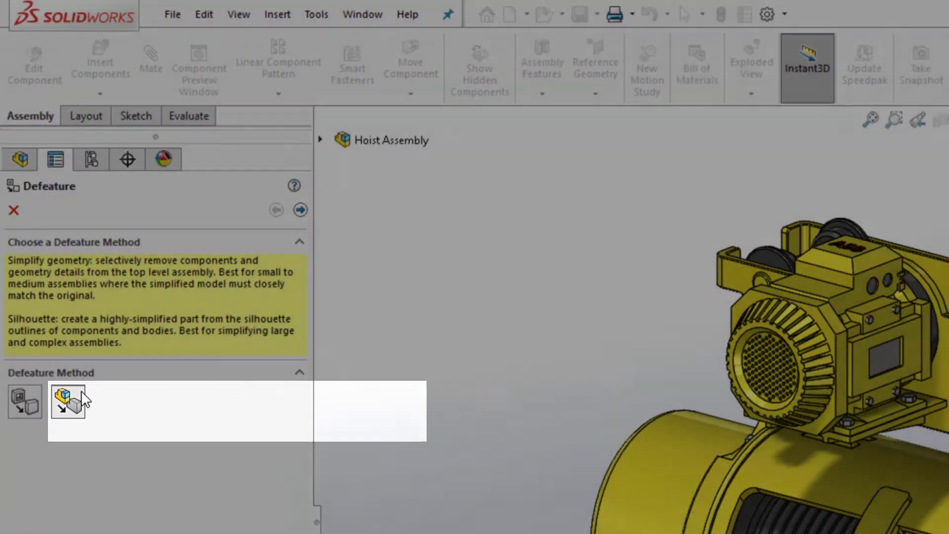
{"action": "left_click", "coordinate": [72, 403]}
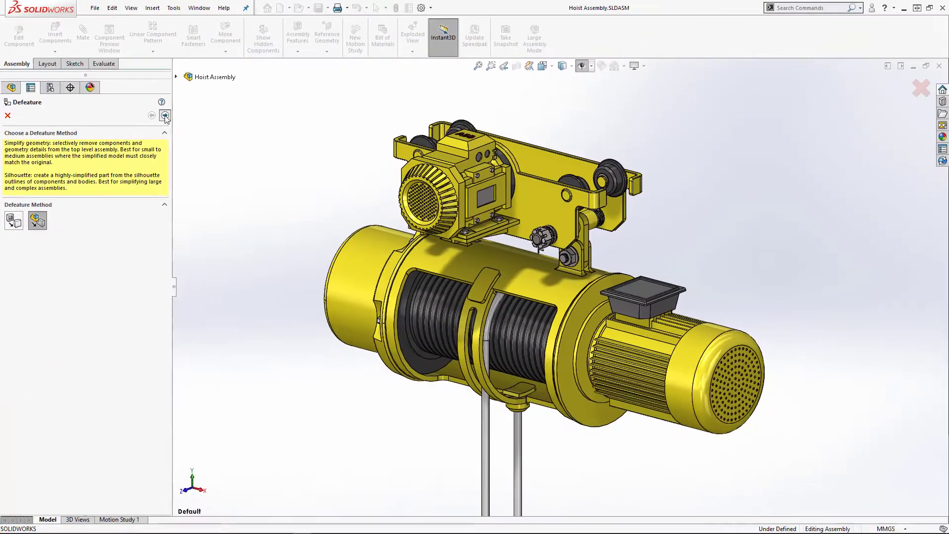
{"action": "left_click", "coordinate": [165, 116]}
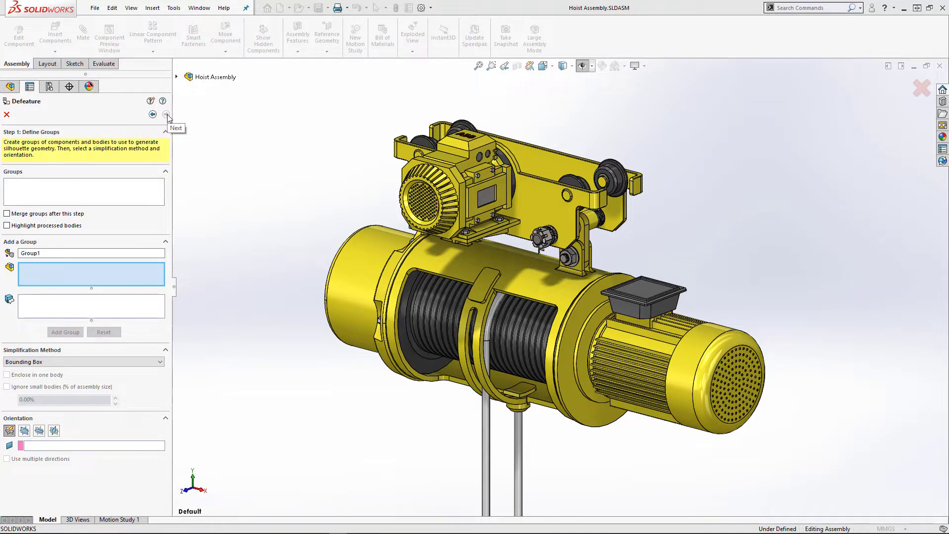
- Put the end cap, reel case, both side plates and down cable in Group1 with simplification None (Copy Geometry)
{"action": "left_click", "coordinate": [364, 265]}
{"action": "left_click", "coordinate": [430, 265]}
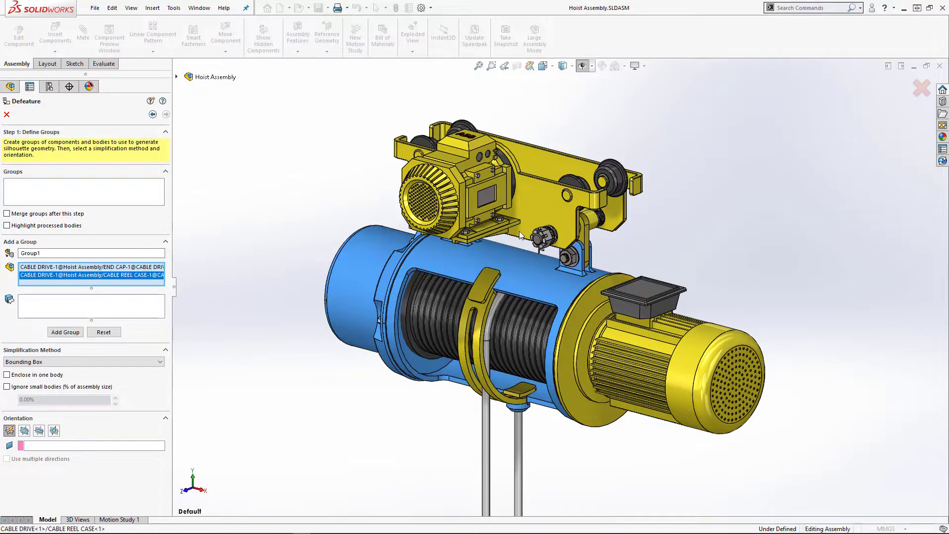
{"action": "left_click", "coordinate": [535, 213]}
{"action": "left_click", "coordinate": [547, 165]}
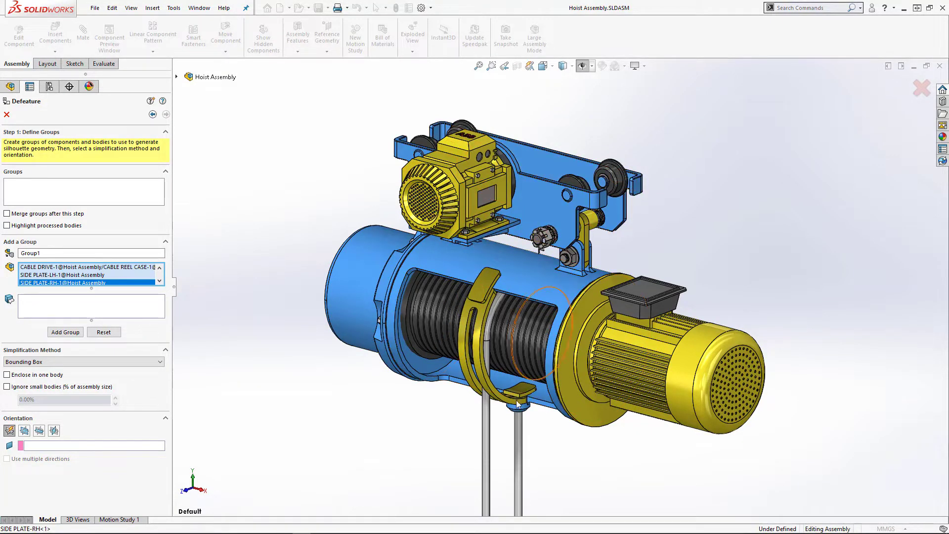
{"action": "left_click", "coordinate": [517, 429]}
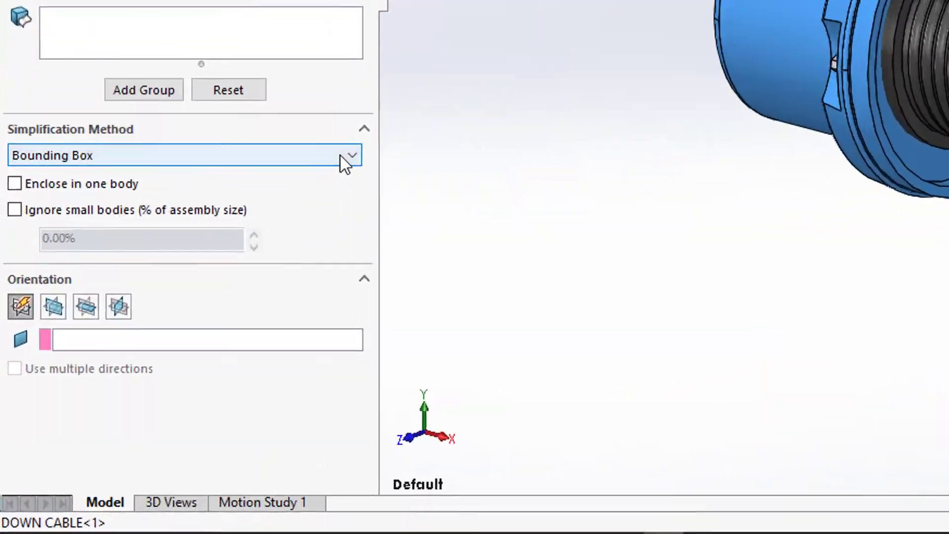
{"action": "left_click", "coordinate": [342, 156]}
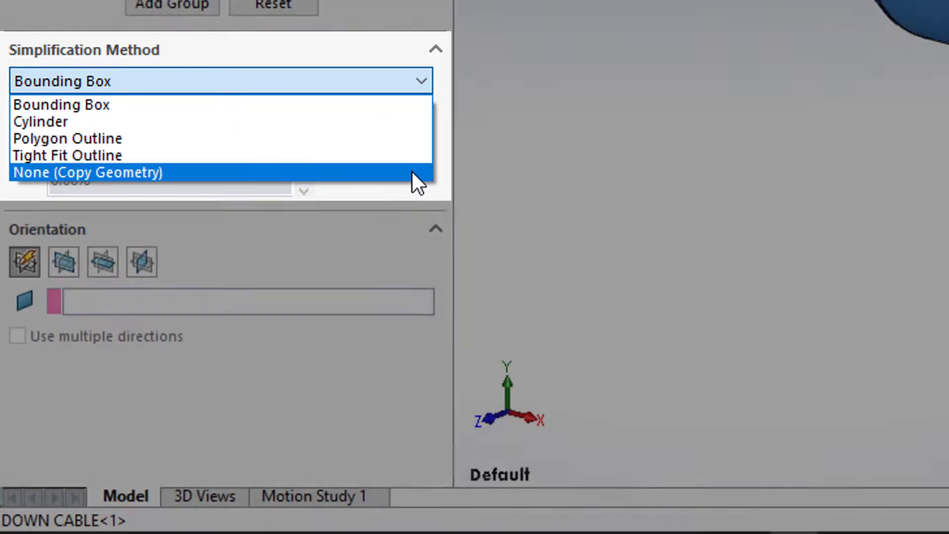
{"action": "left_click", "coordinate": [411, 172]}
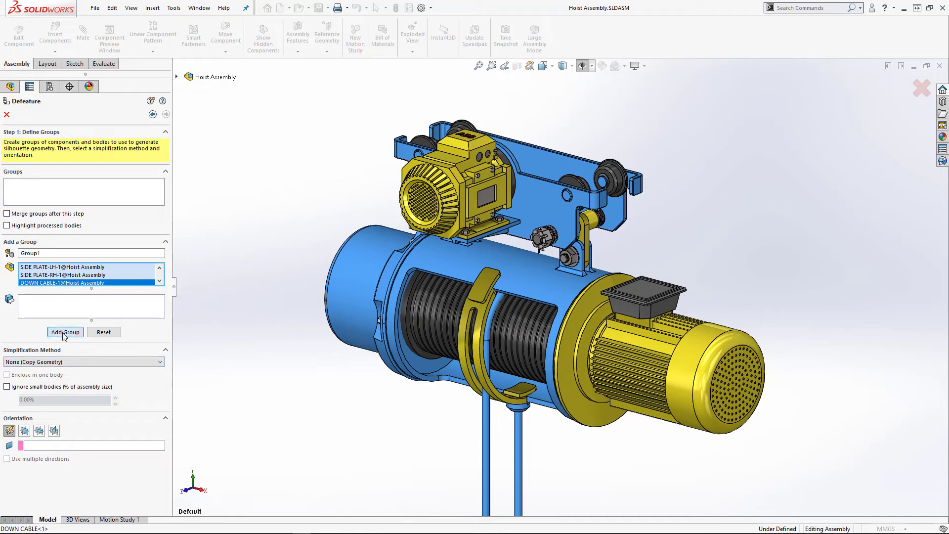
- Add Group1 to the defeature and inspect its copied frame, drum case and cable preview
{"action": "left_click", "coordinate": [64, 335]}
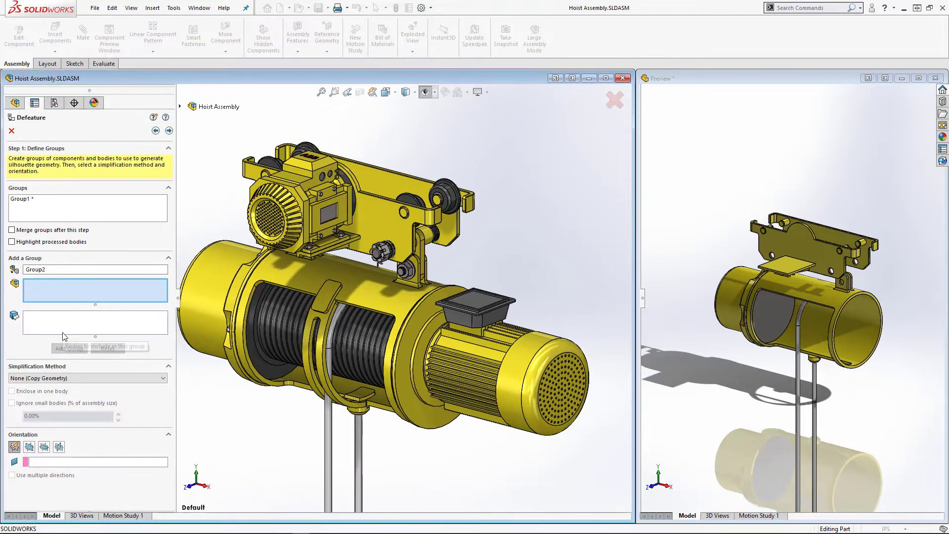
{"action": "mouse_move", "coordinate": [408, 325]}
{"action": "middle_mouse_down"}
{"action": "mouse_move", "coordinate": [439, 302]}
{"action": "mouse_move", "coordinate": [406, 315]}
{"action": "middle_mouse_up"}
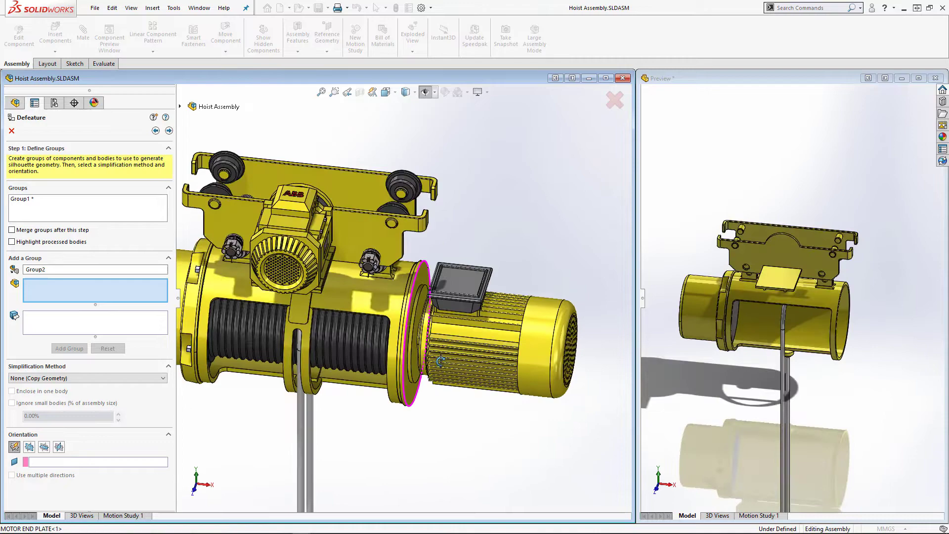
{"action": "scroll", "coordinate": [406, 316], "scroll_direction": "up", "scroll_amount": 3}
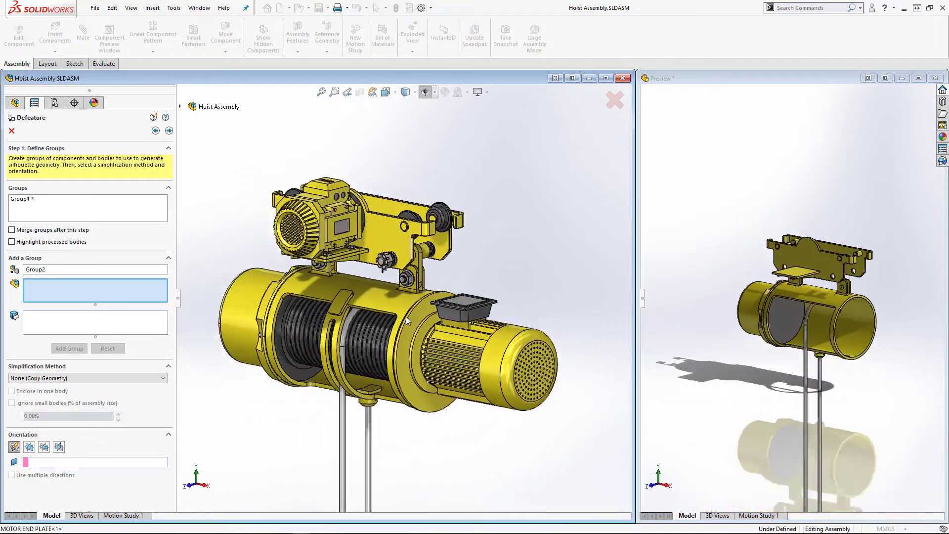
{"action": "scroll", "coordinate": [406, 315], "scroll_direction": "up", "scroll_amount": 3}
{"action": "scroll", "coordinate": [406, 319], "scroll_direction": "down", "scroll_amount": 4}
{"action": "scroll", "coordinate": [406, 317], "scroll_direction": "down", "scroll_amount": 2}
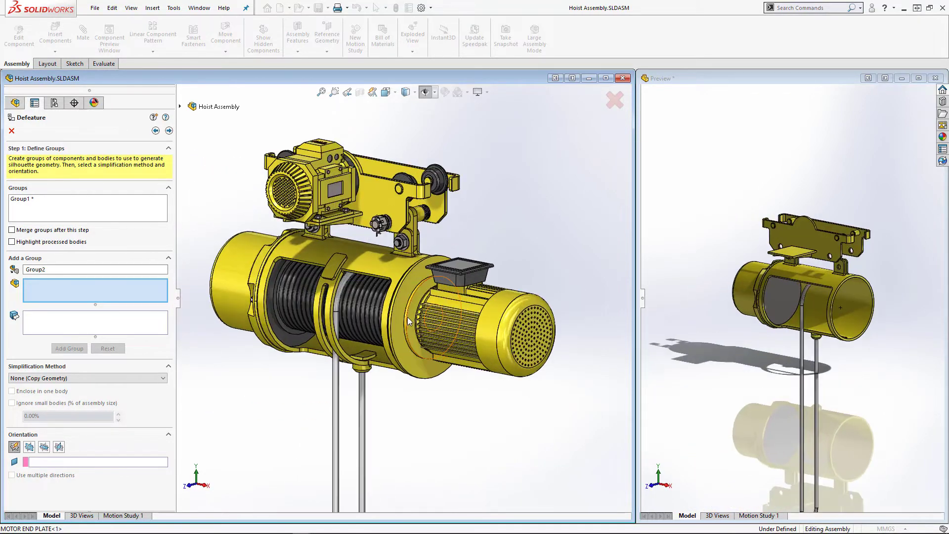
- Select all identical rail wheels and studs, plus the cable drum and motor end plate, for Group2
{"action": "right_click", "coordinate": [402, 179]}
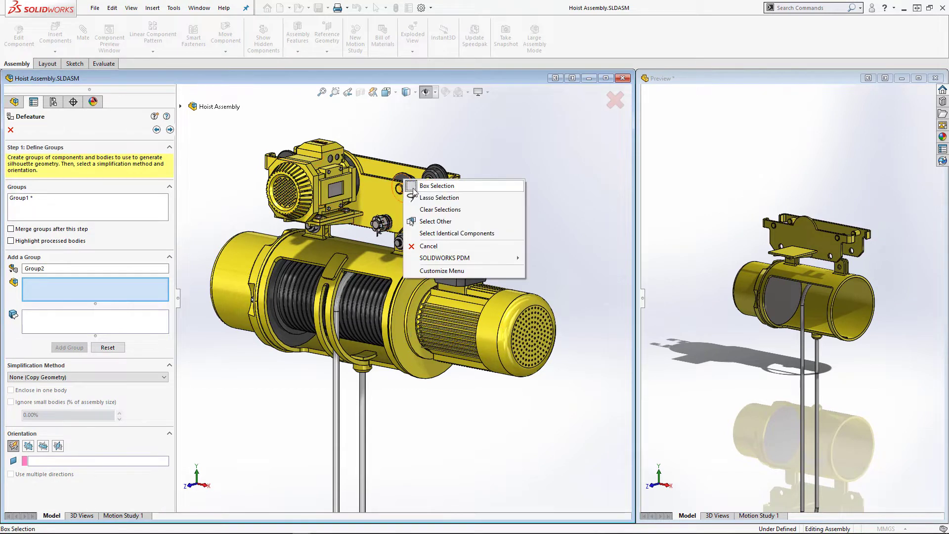
{"action": "left_click", "coordinate": [444, 234]}
{"action": "right_click", "coordinate": [377, 229]}
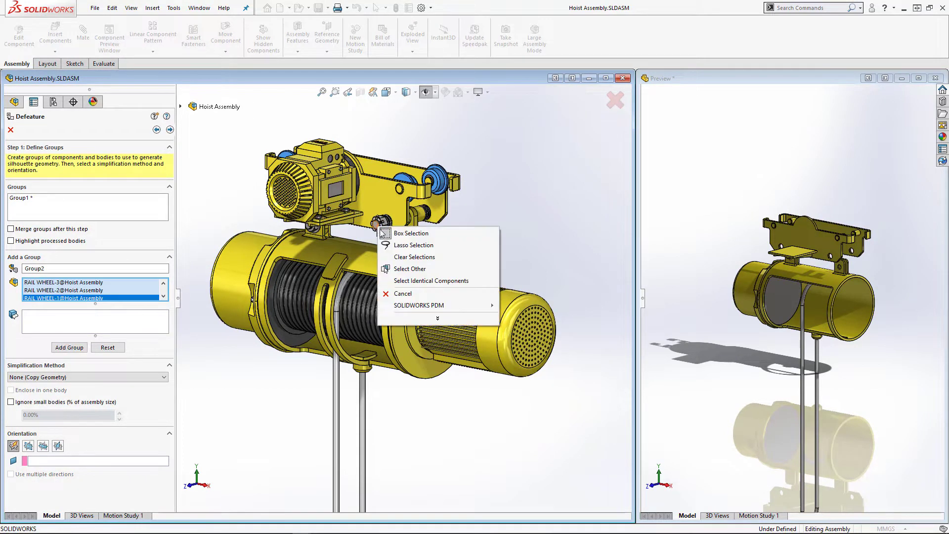
{"action": "left_click", "coordinate": [403, 280]}
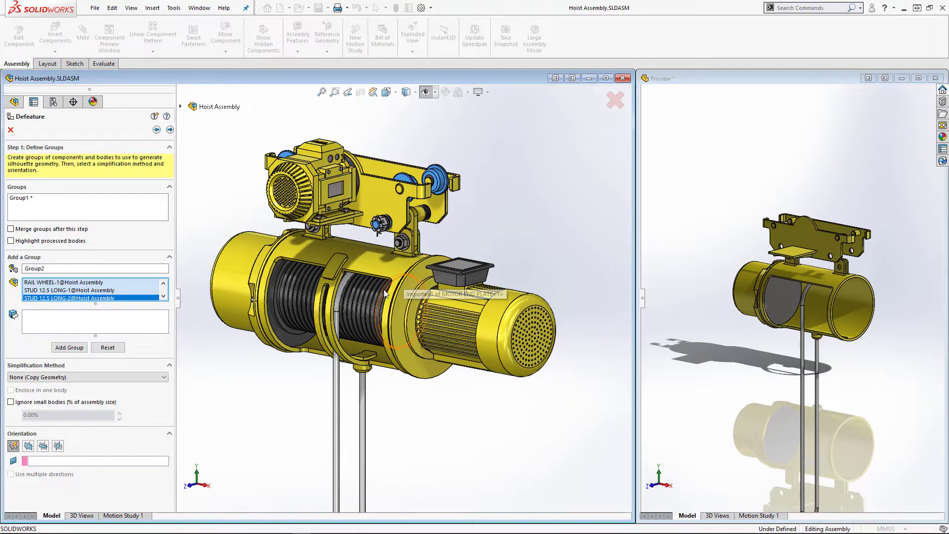
{"action": "left_click", "coordinate": [367, 301]}
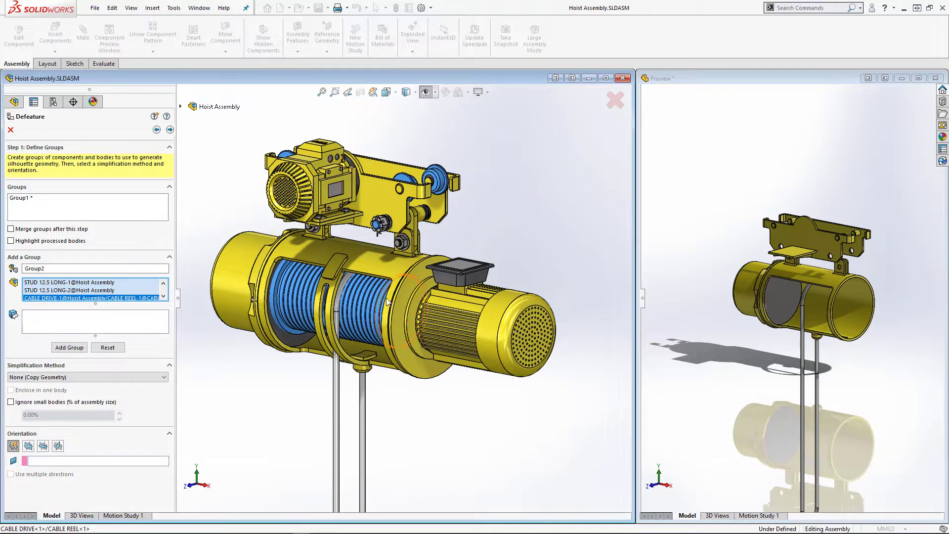
{"action": "left_click", "coordinate": [403, 303]}
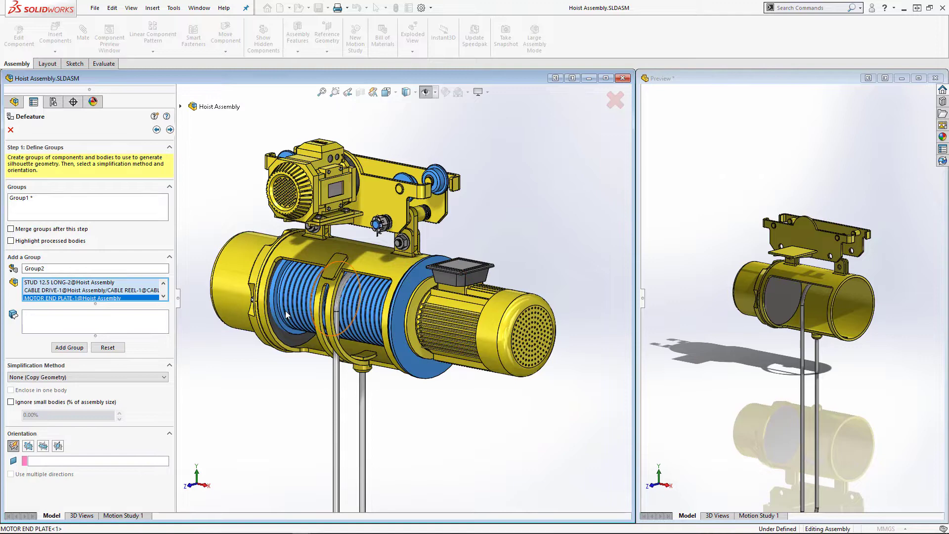
- Add the cable motor body, set simplification to Cylinder, and add Group2
{"action": "left_click", "coordinate": [129, 321]}
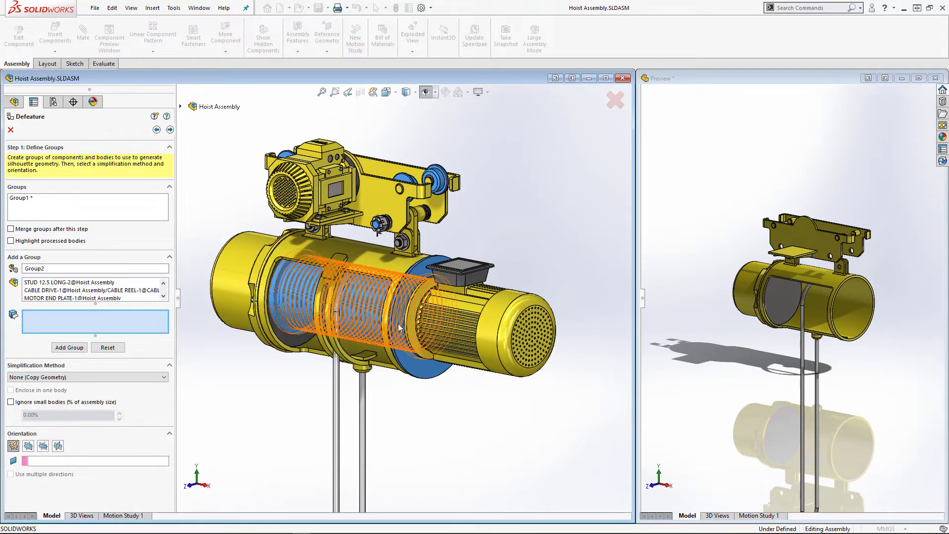
{"action": "left_click", "coordinate": [431, 329]}
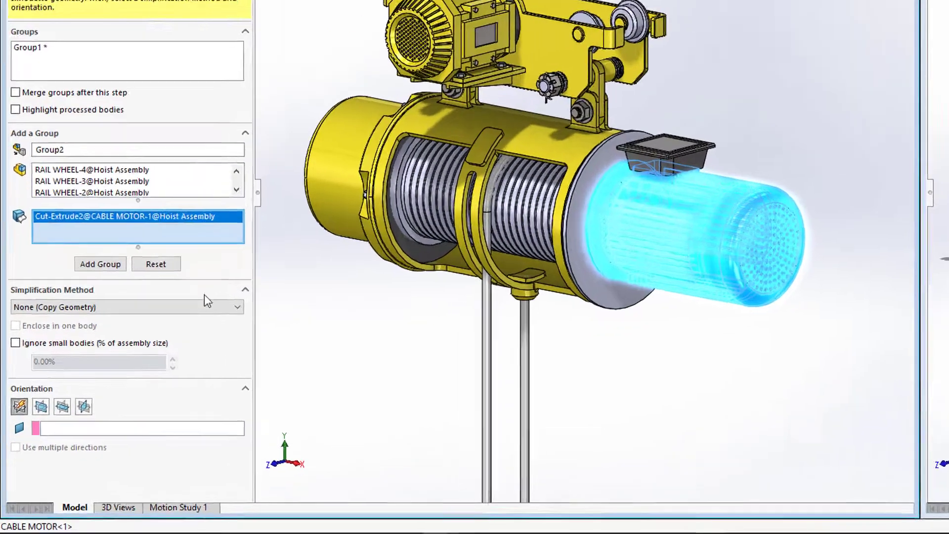
{"action": "left_click", "coordinate": [135, 377]}
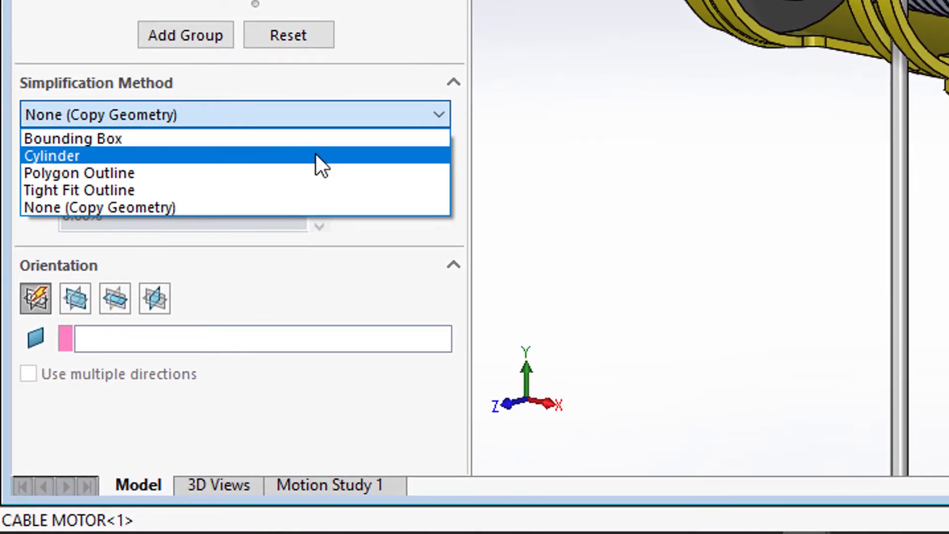
{"action": "left_click", "coordinate": [315, 155]}
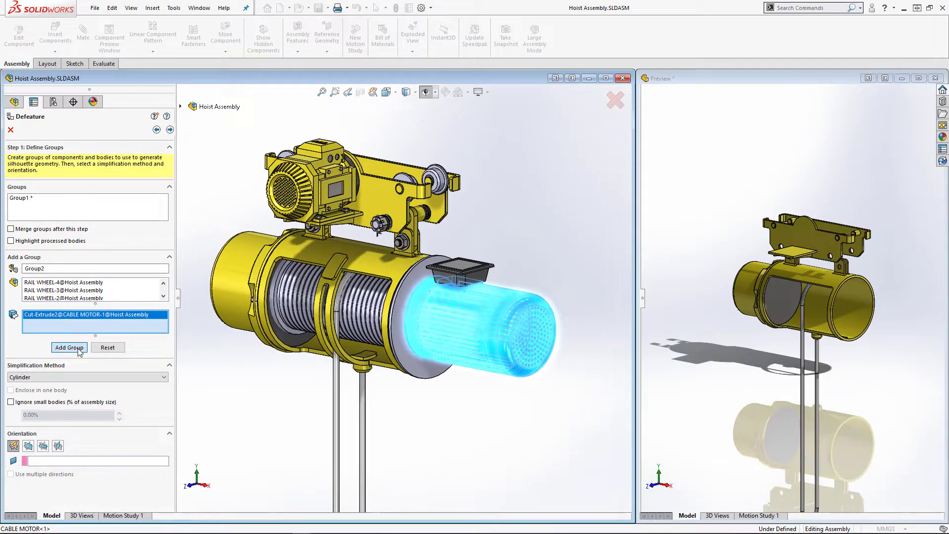
{"action": "left_click", "coordinate": [69, 347]}
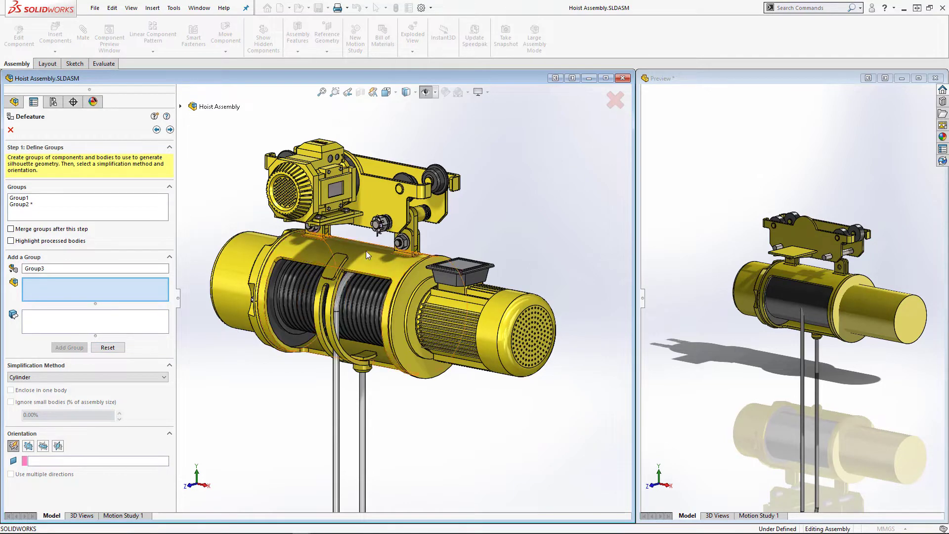
- Add Group3 of all castle nuts, both pivot hanger bodies and the motor terminal box as Polygon Outline
{"action": "right_click", "coordinate": [385, 227]}
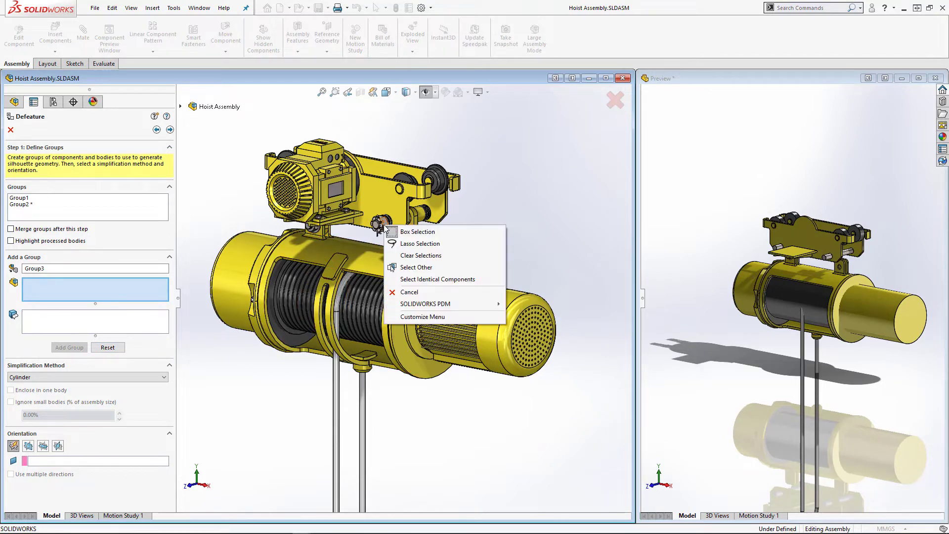
{"action": "left_click", "coordinate": [420, 279]}
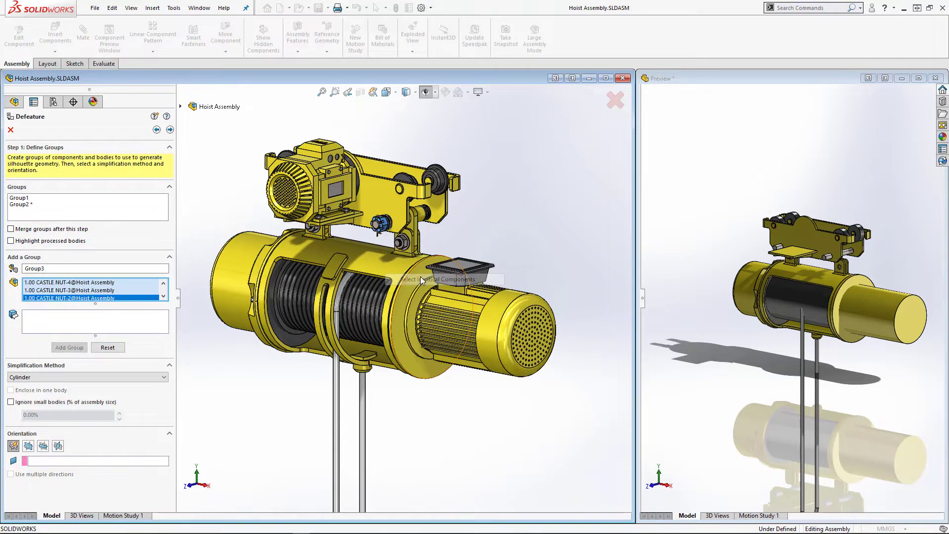
{"action": "left_click", "coordinate": [150, 320]}
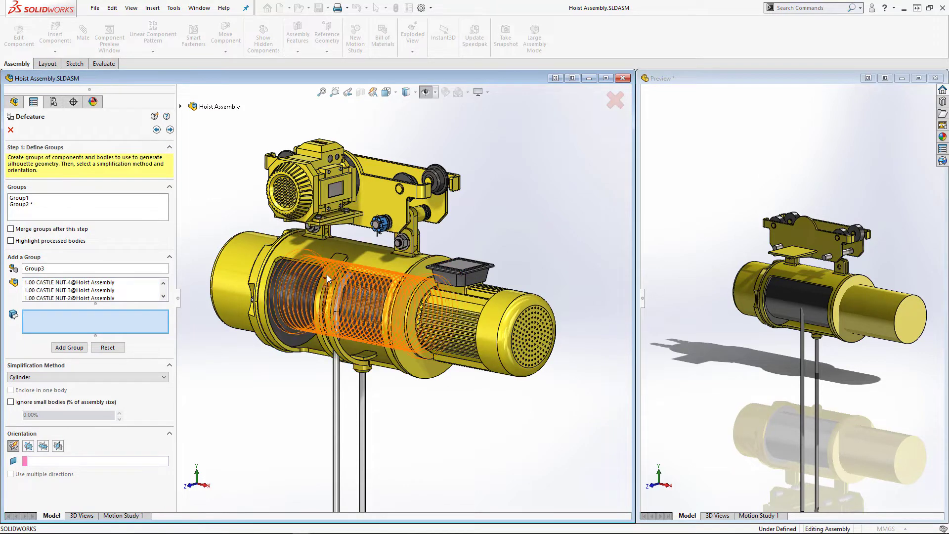
{"action": "left_click", "coordinate": [415, 229]}
{"action": "left_click", "coordinate": [329, 234]}
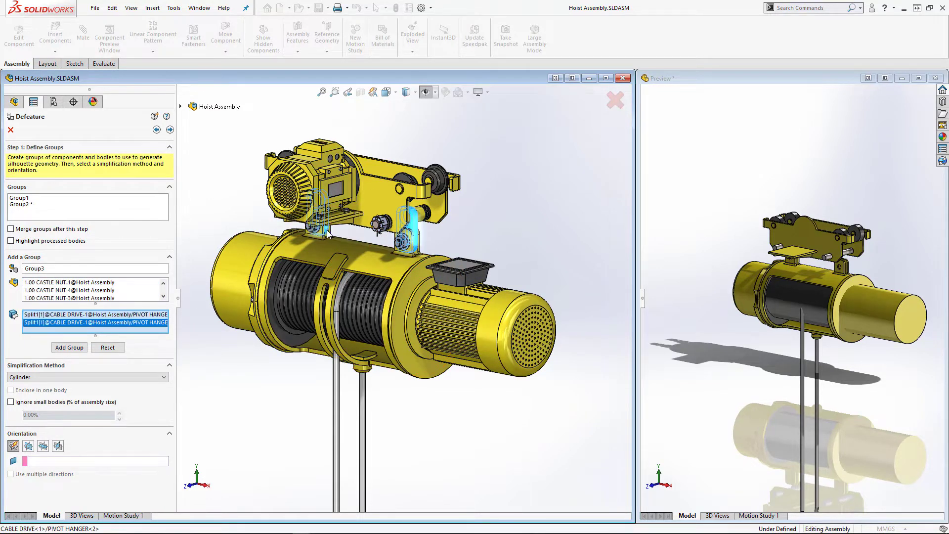
{"action": "left_click", "coordinate": [454, 271]}
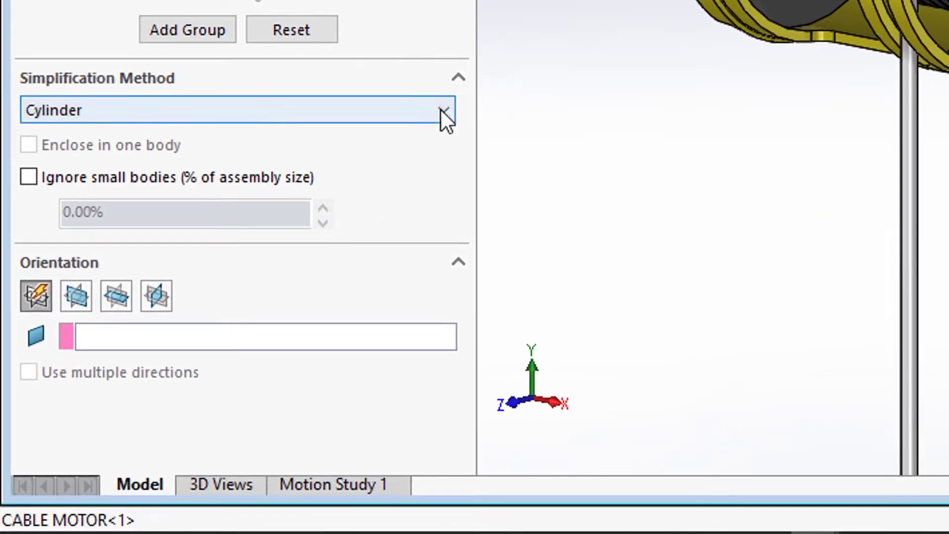
{"action": "left_click", "coordinate": [441, 110]}
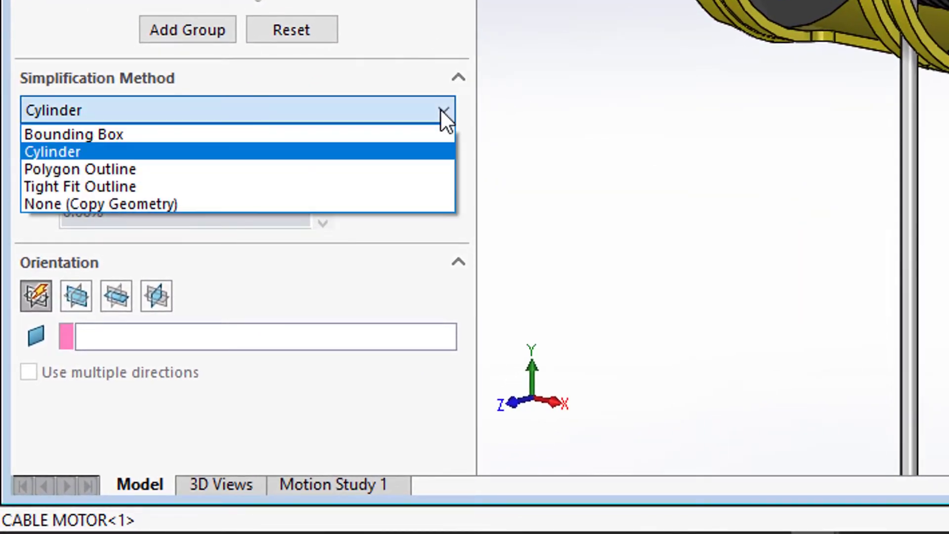
{"action": "left_click", "coordinate": [420, 168]}
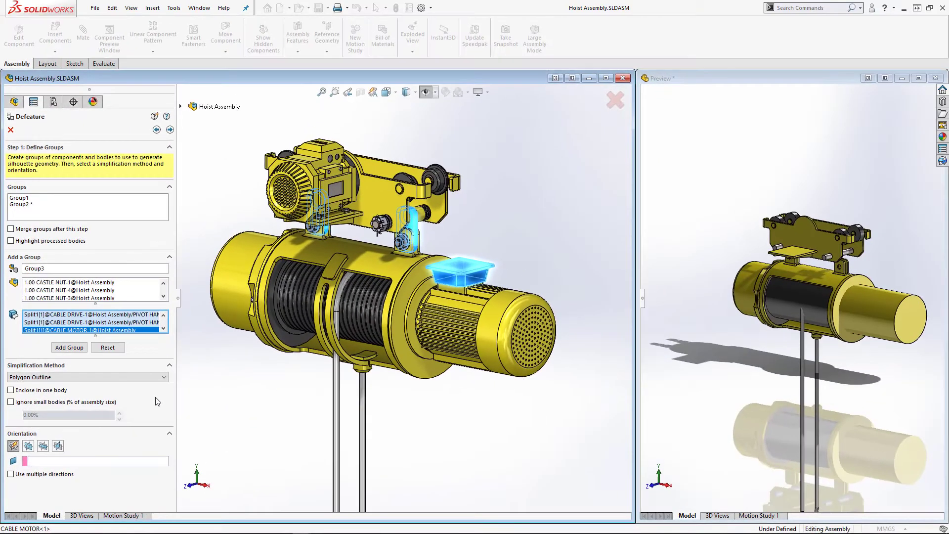
{"action": "left_click", "coordinate": [73, 351]}
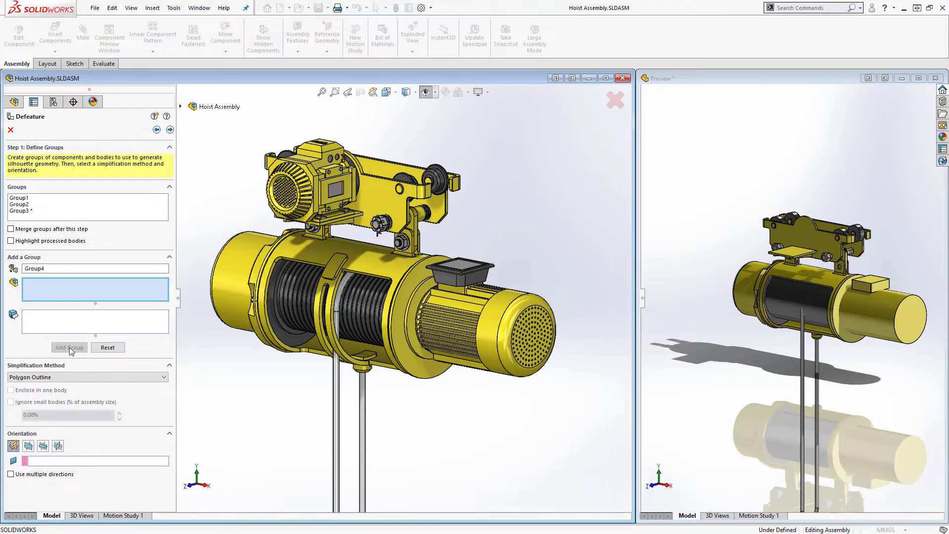
- Add the transverse motor as Group4 with Tight Fit Outline in multiple directions, oriented to Top Plane and a motor face
{"action": "left_click", "coordinate": [284, 193]}
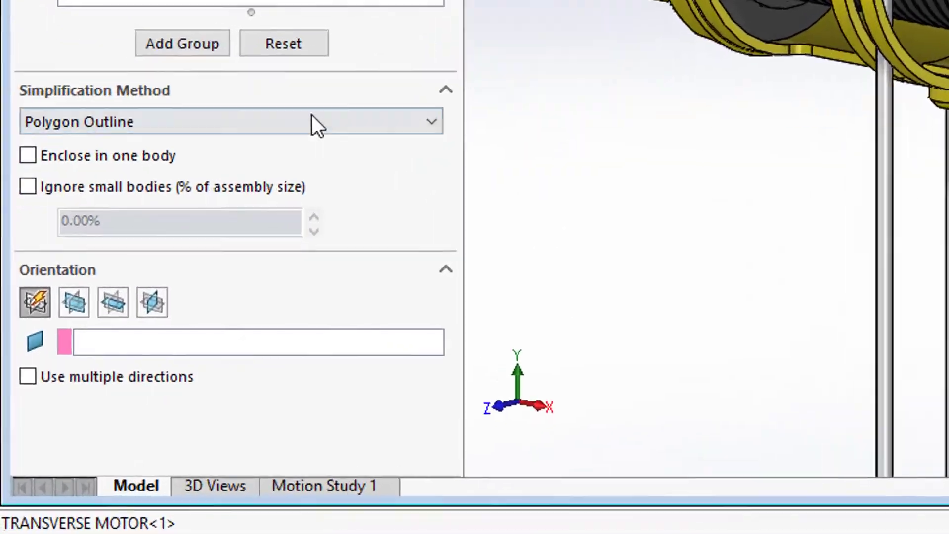
{"action": "left_click", "coordinate": [117, 378]}
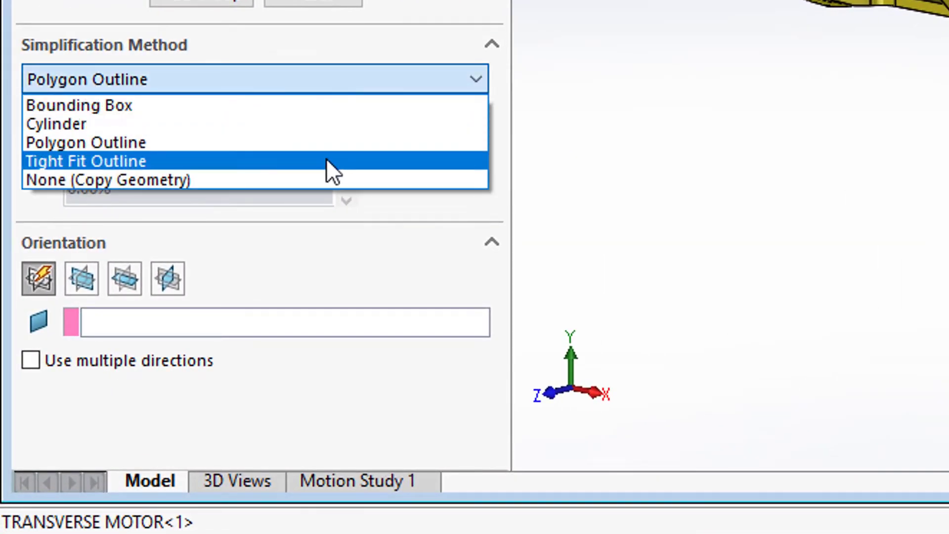
{"action": "left_click", "coordinate": [324, 161]}
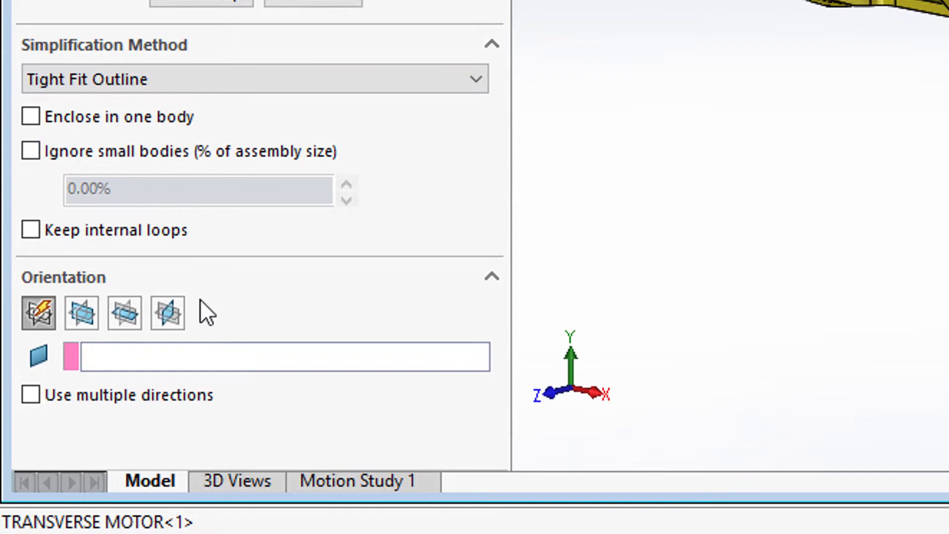
{"action": "left_click", "coordinate": [30, 396]}
{"action": "left_click", "coordinate": [61, 426]}
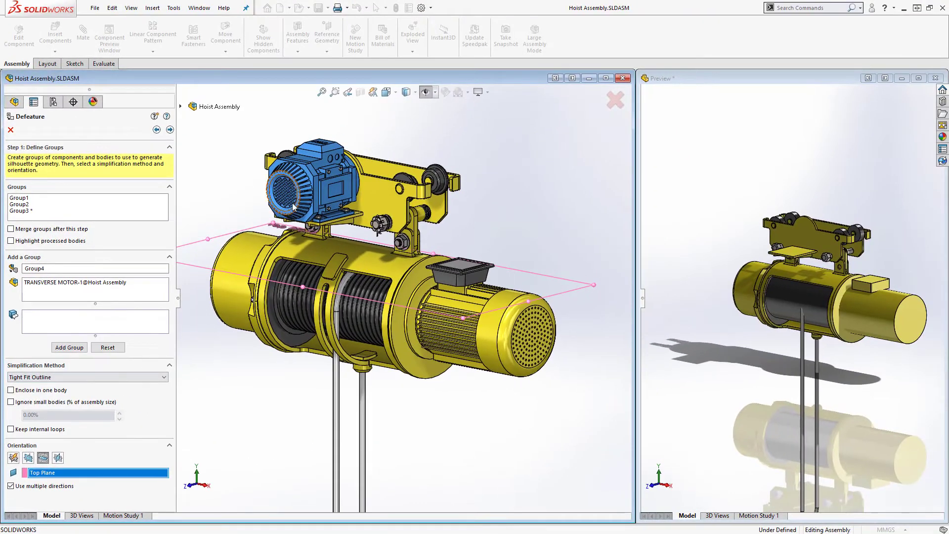
{"action": "left_click", "coordinate": [326, 197]}
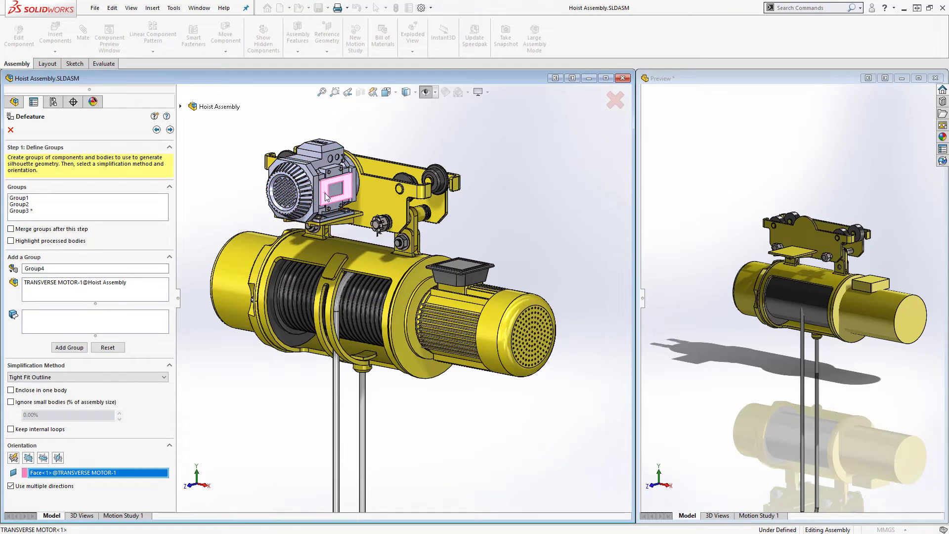
{"action": "left_click", "coordinate": [70, 348]}
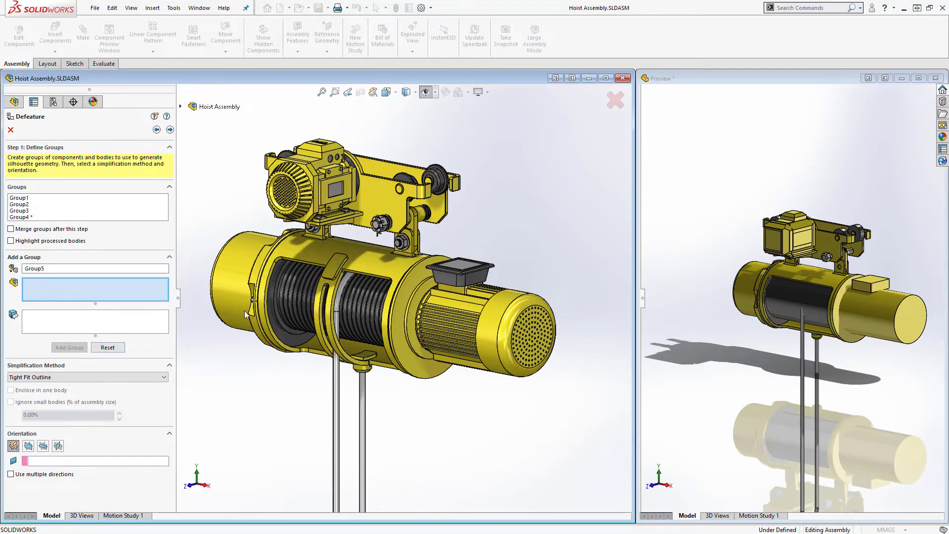
- Check the simplified preview, then finish the defeature to create the simplified part
{"action": "mouse_move", "coordinate": [336, 302]}
{"action": "middle_mouse_down"}
{"action": "mouse_move", "coordinate": [346, 296]}
{"action": "mouse_move", "coordinate": [295, 272]}
{"action": "mouse_move", "coordinate": [331, 284]}
{"action": "mouse_move", "coordinate": [315, 276]}
{"action": "middle_mouse_up"}
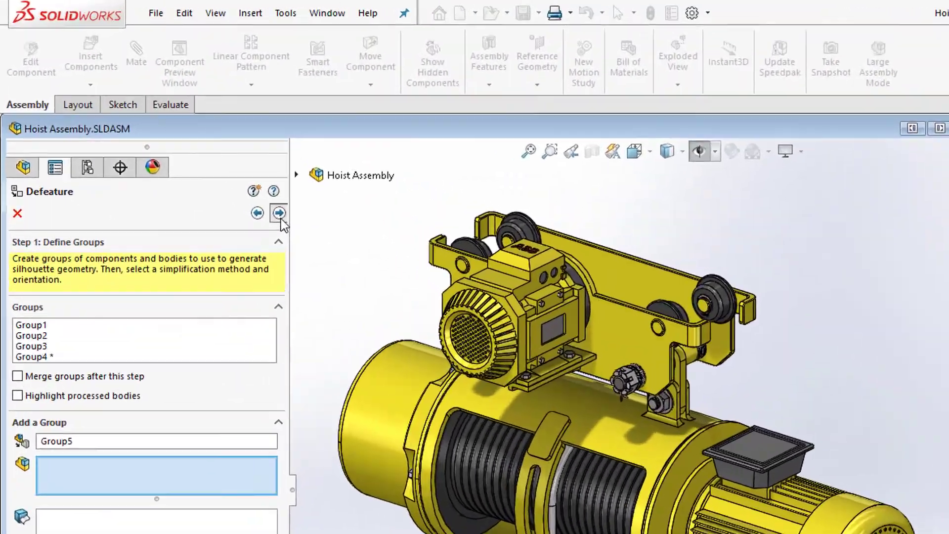
{"action": "left_click", "coordinate": [170, 130]}
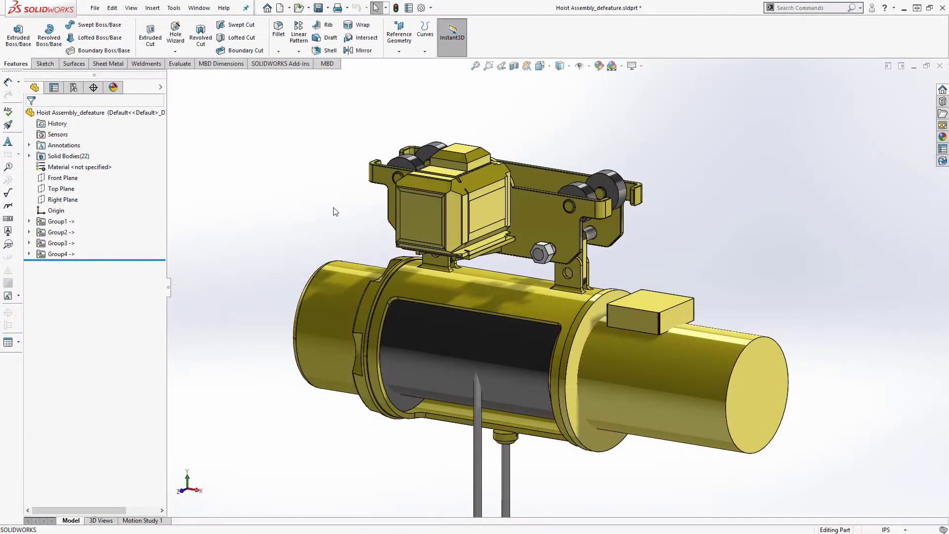
{"action": "mouse_move", "coordinate": [333, 210]}
{"action": "middle_mouse_down"}
{"action": "mouse_move", "coordinate": [254, 185]}
{"action": "mouse_move", "coordinate": [307, 186]}
{"action": "mouse_move", "coordinate": [295, 208]}
{"action": "middle_mouse_up"}
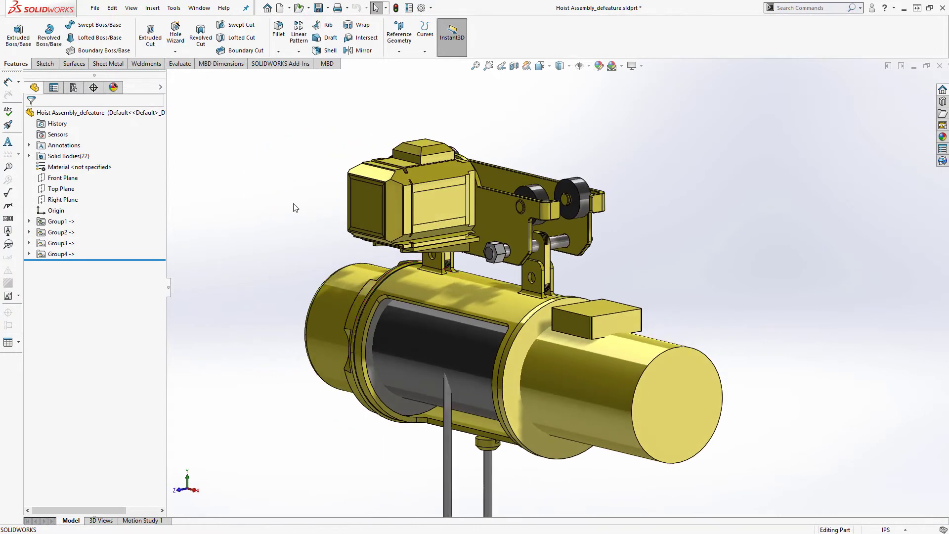
- Expand Group1 and Group2 in the FeatureManager tree to show bodies Defeatured1–14
{"action": "left_click", "coordinate": [29, 222]}
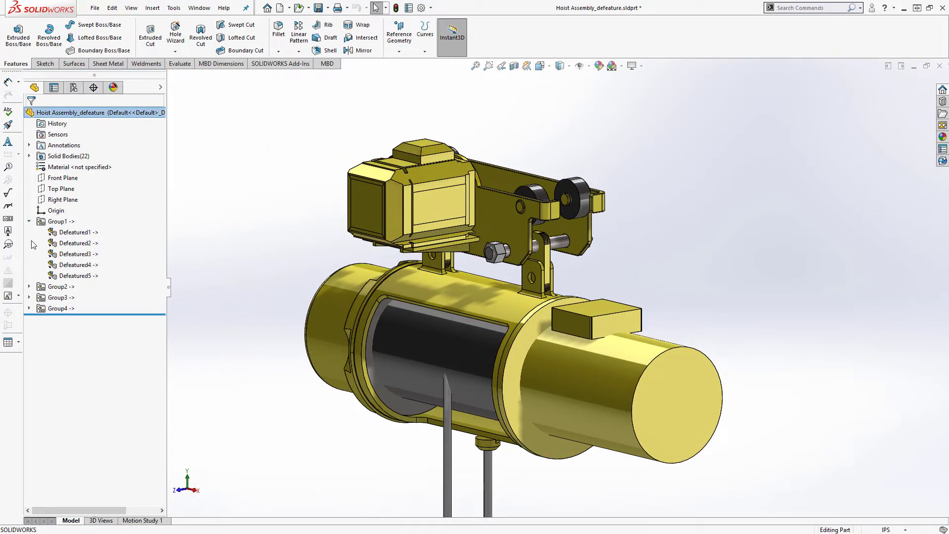
{"action": "left_click", "coordinate": [29, 287]}
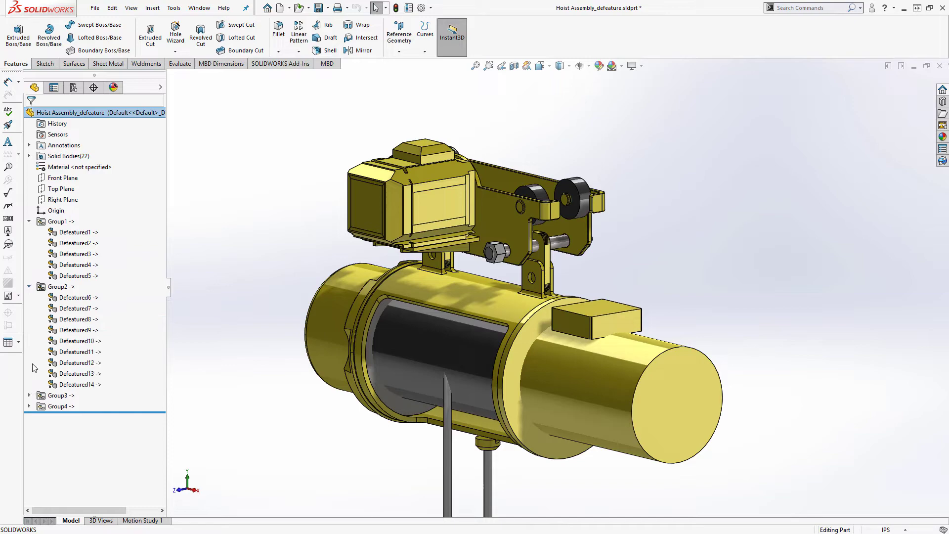